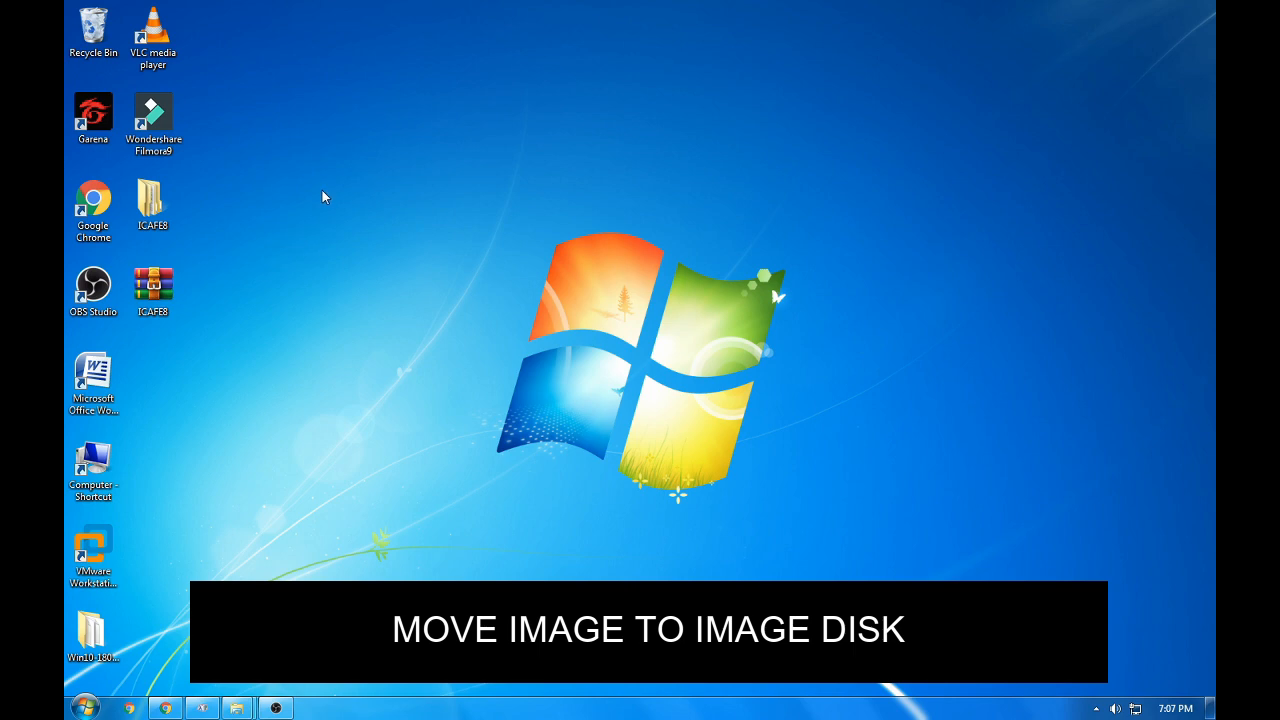
Refresh the desktop and open the Imge (F:) drive in the computer's drive list.
right_click(402, 234)
click(420, 278)
key(super)
click(333, 507)
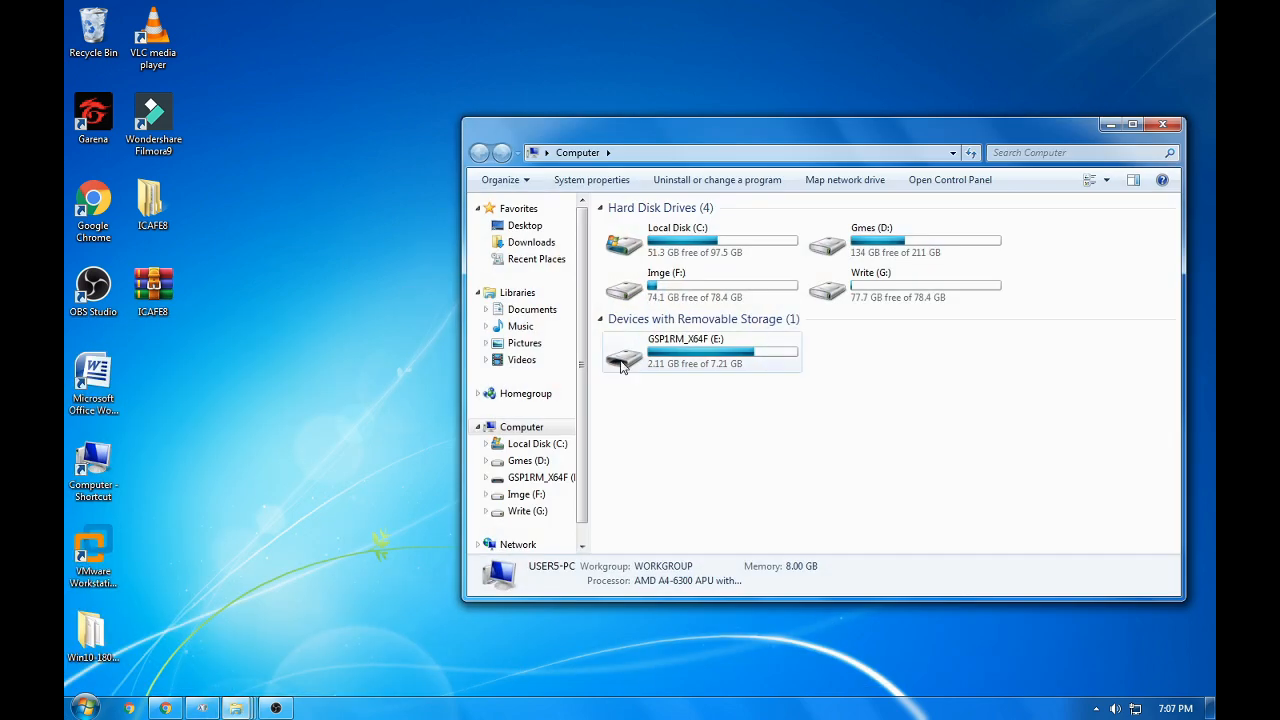
click(700, 280)
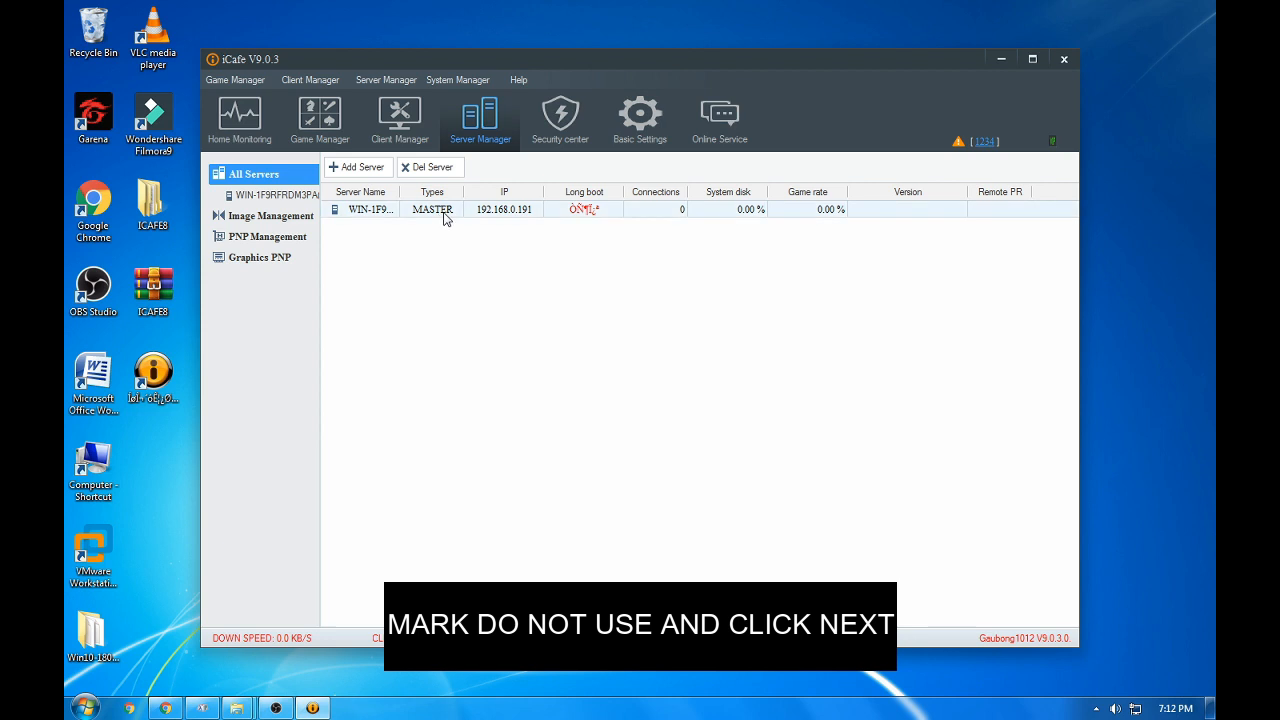
Open the master server's base information and view its disk usage settings without changing them.
click(450, 210)
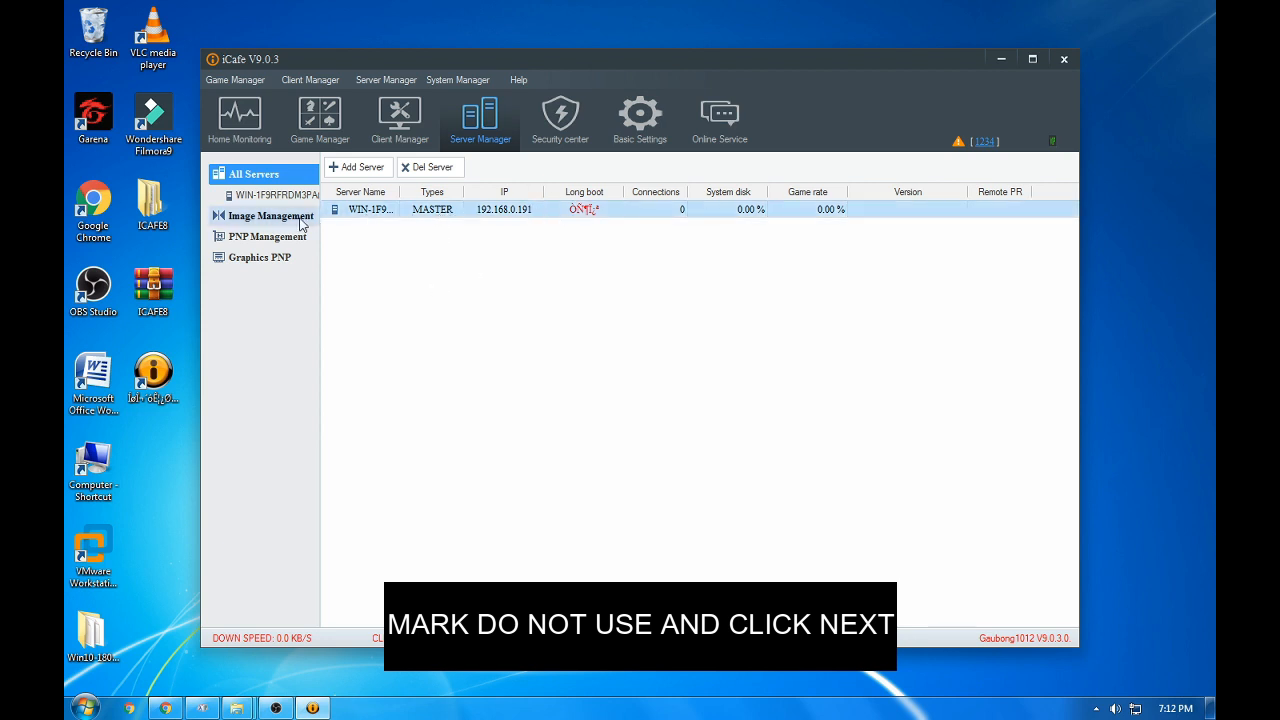
click(402, 124)
click(480, 125)
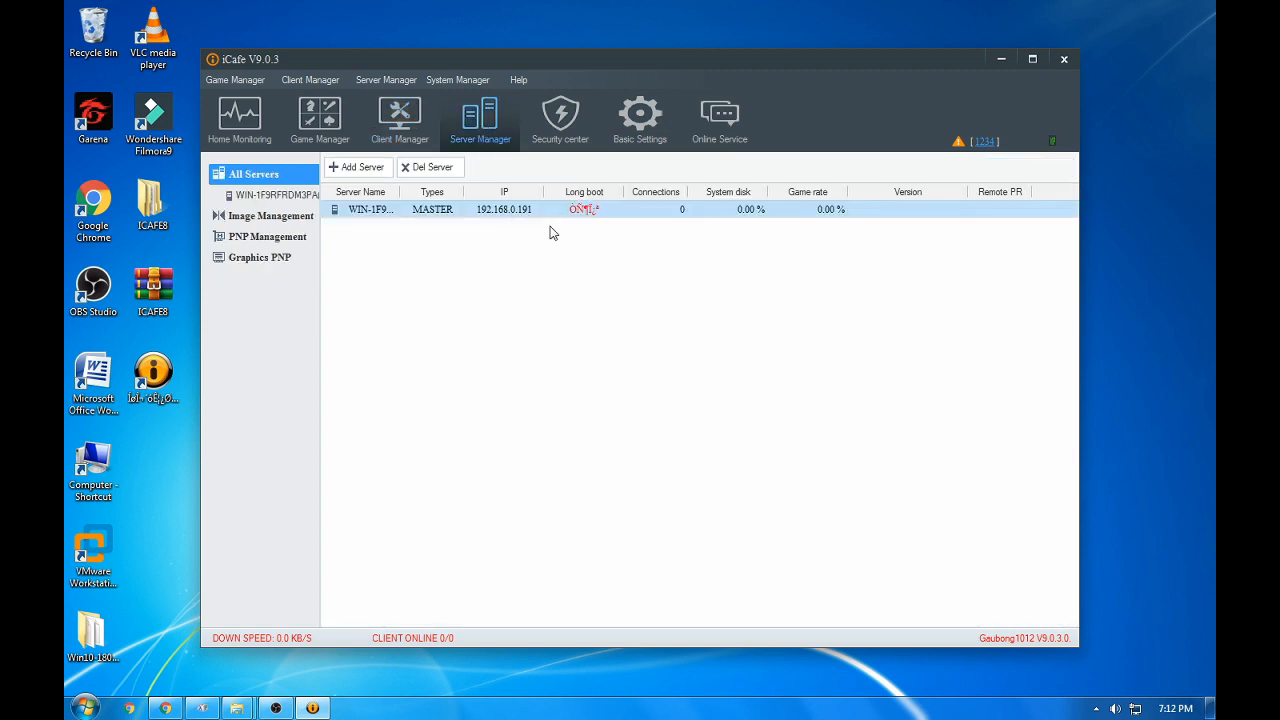
click(277, 199)
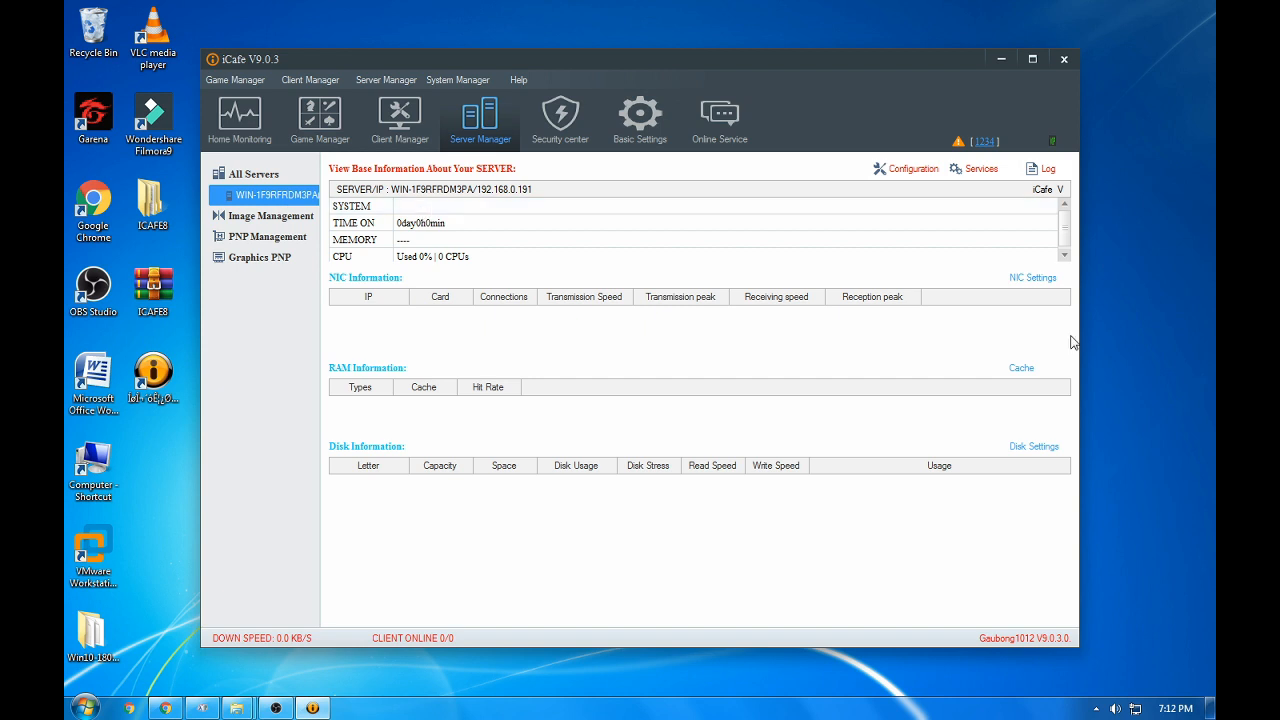
click(1024, 453)
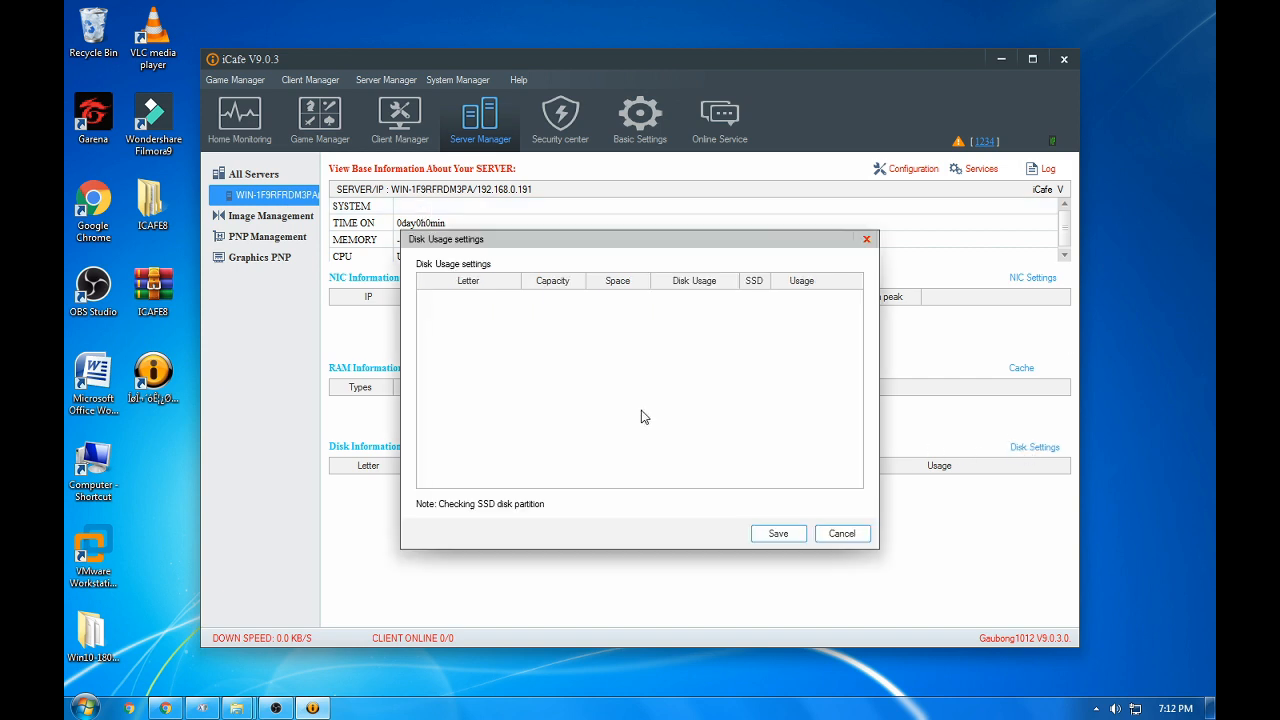
click(836, 540)
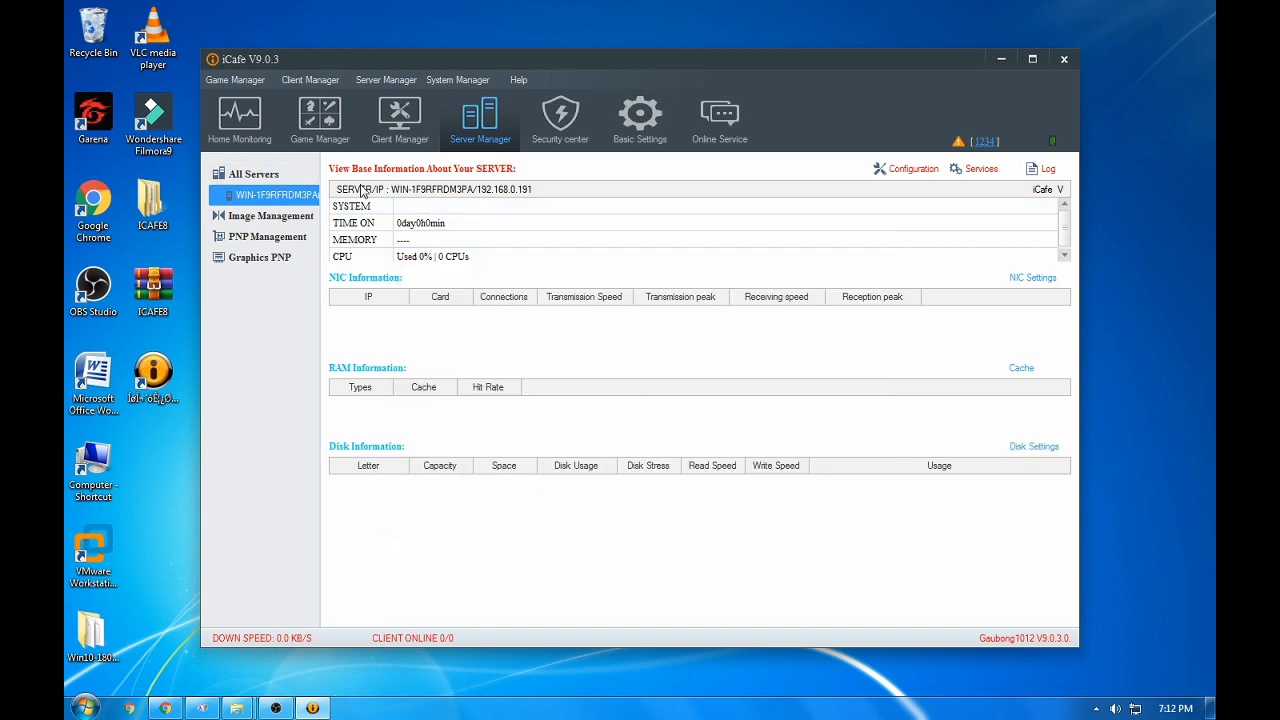
click(455, 146)
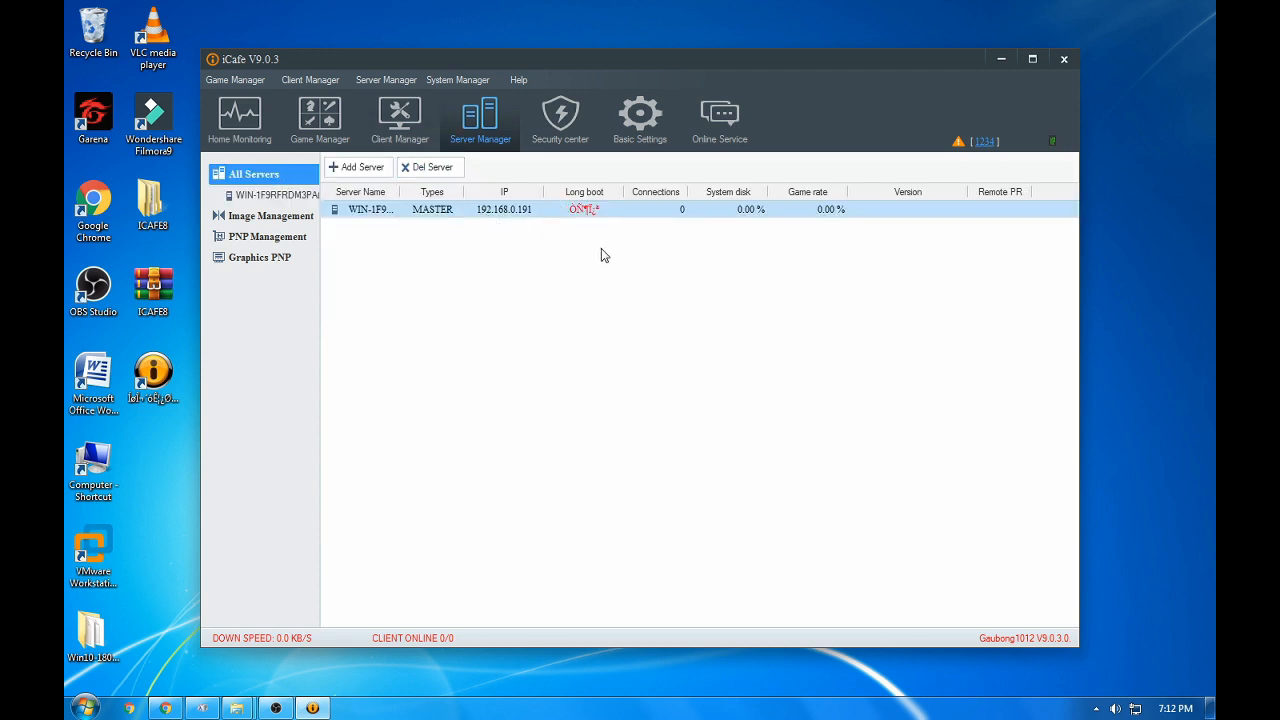
double_click(443, 211)
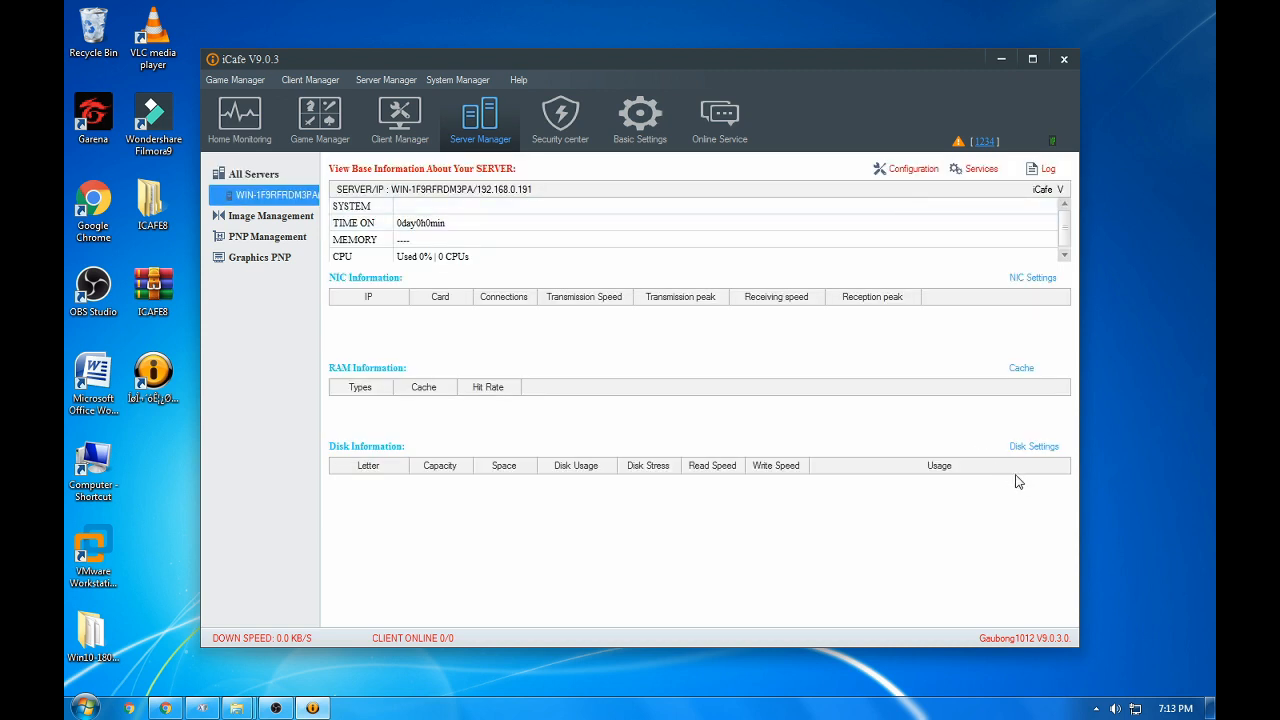
click(1033, 447)
click(842, 533)
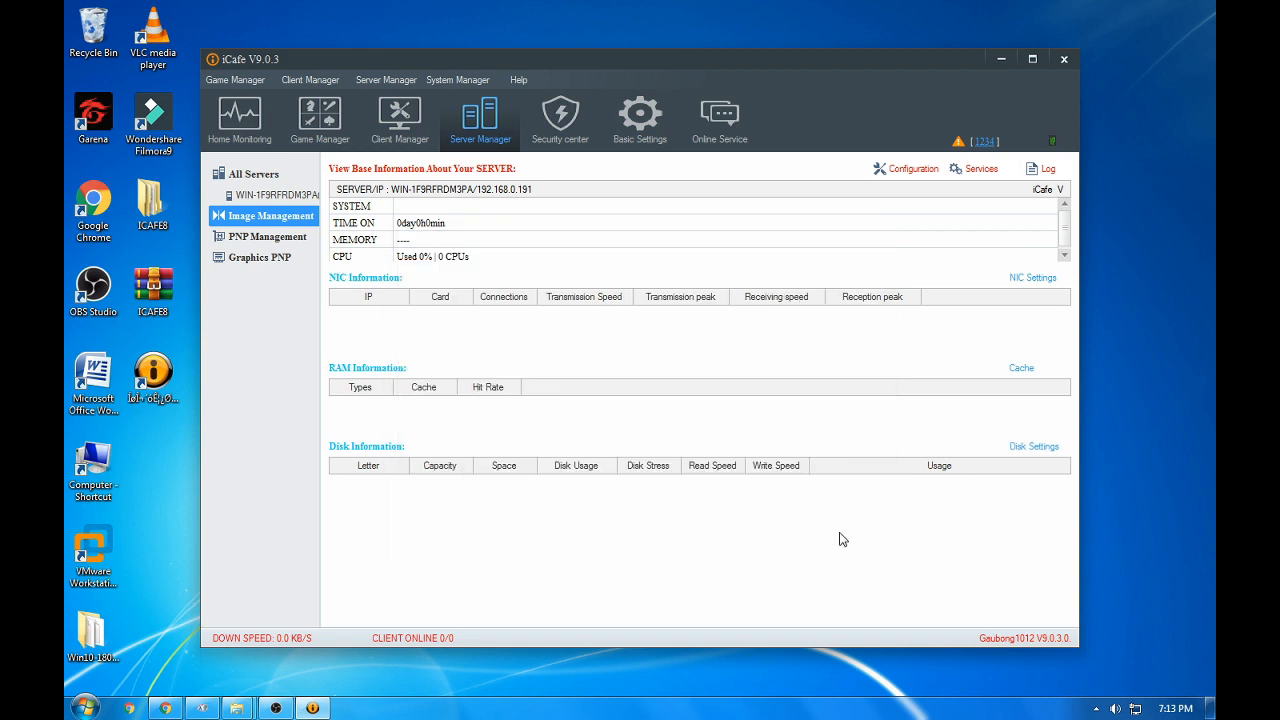
Display the server's base information and decline the configuration wizard in favour of configuring in the console.
click(275, 194)
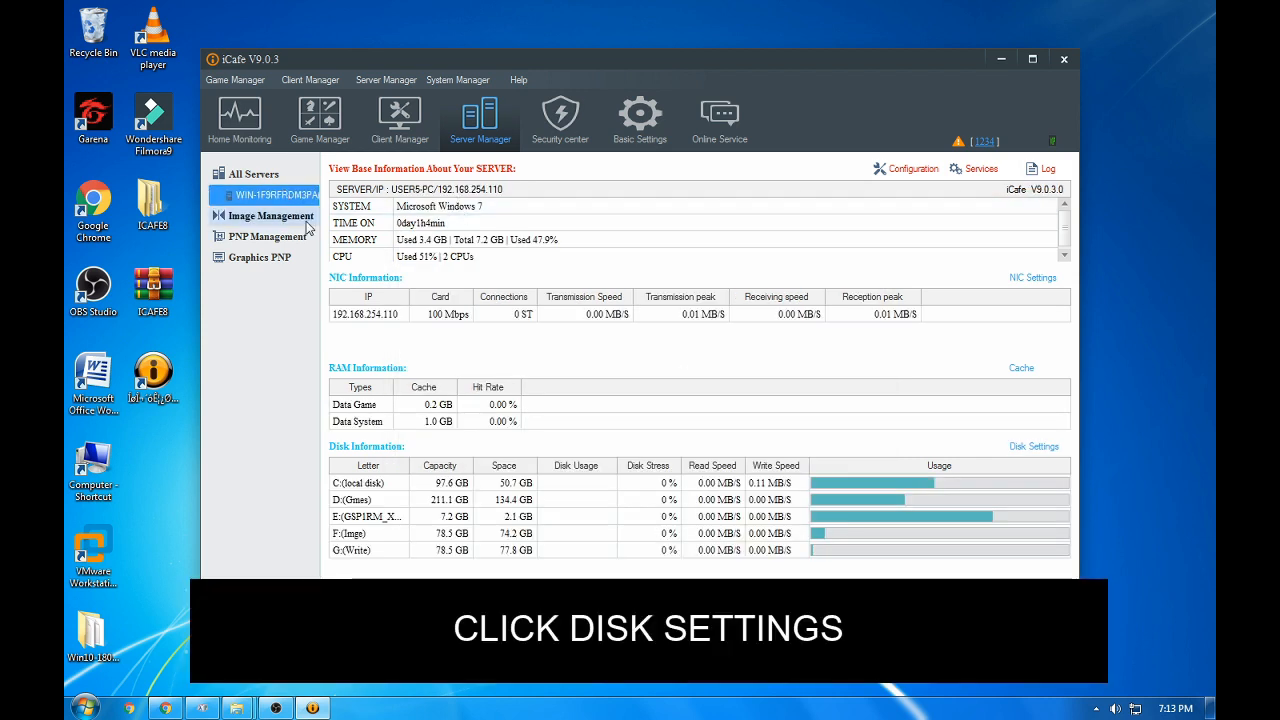
click(296, 218)
click(570, 348)
click(858, 573)
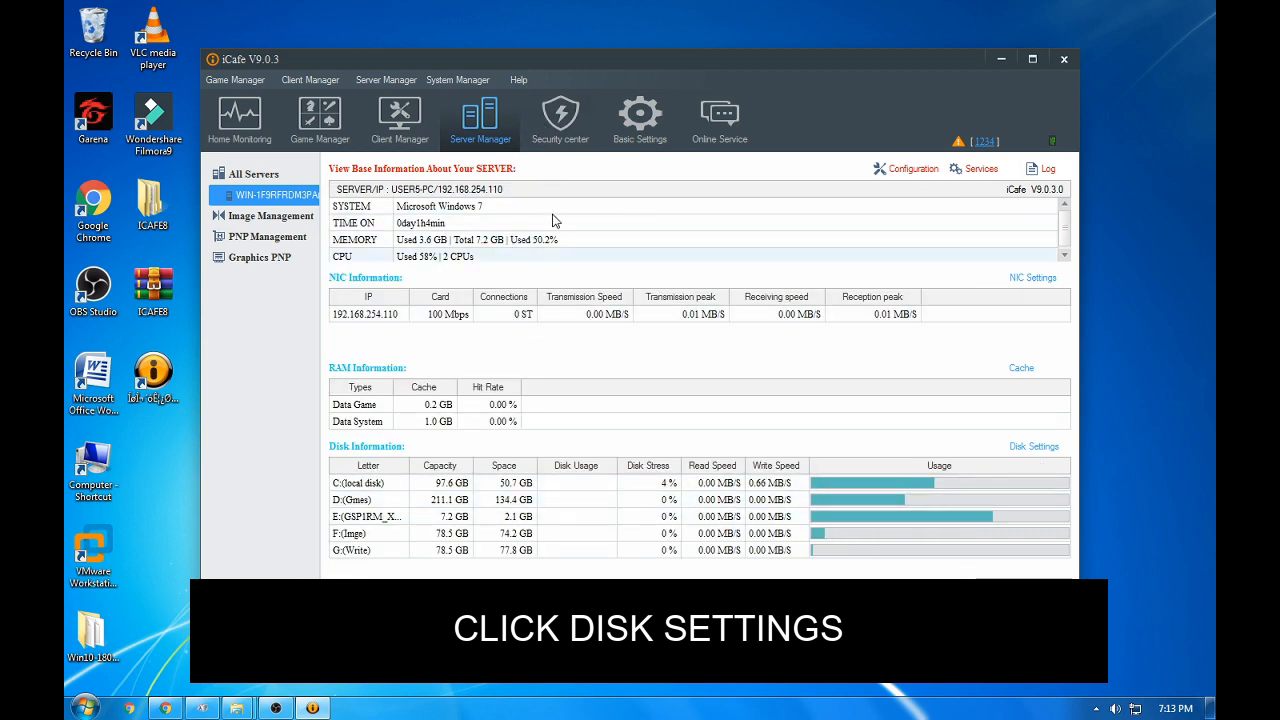
Open the server's disk usage settings, opting out of the configuration wizard with "Do not use, I configured in the console".
click(1035, 447)
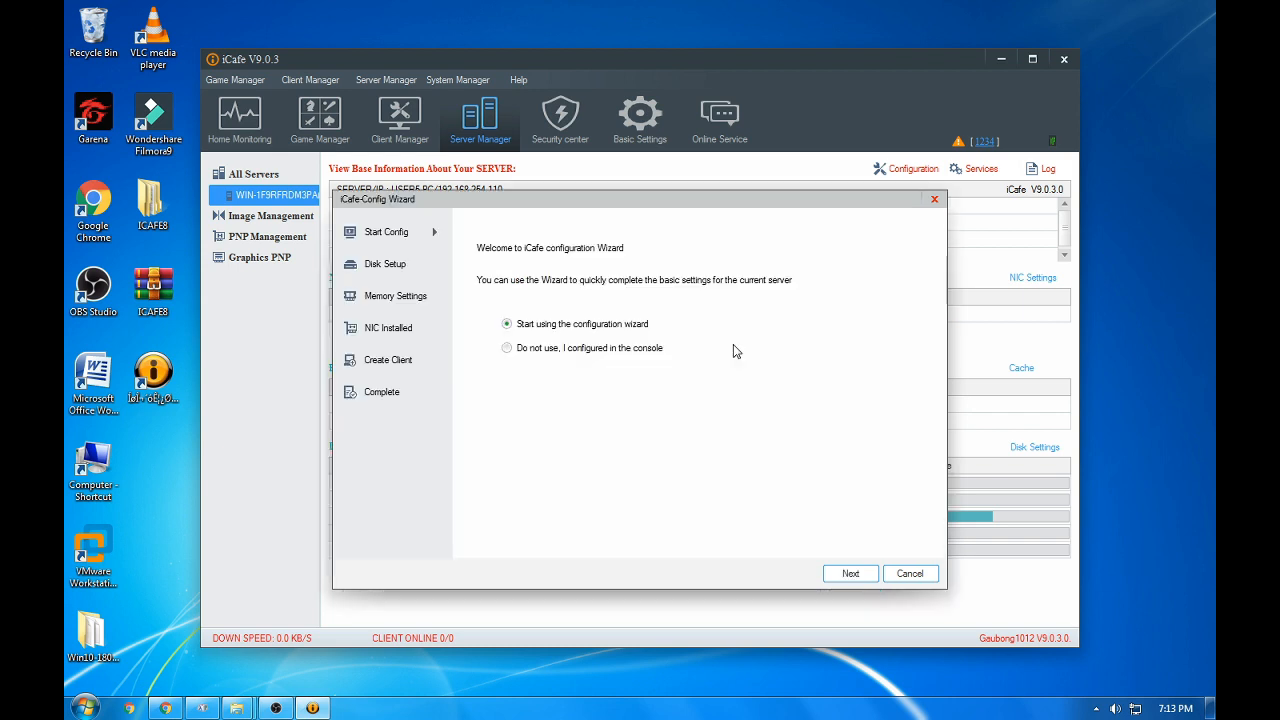
click(545, 348)
click(850, 573)
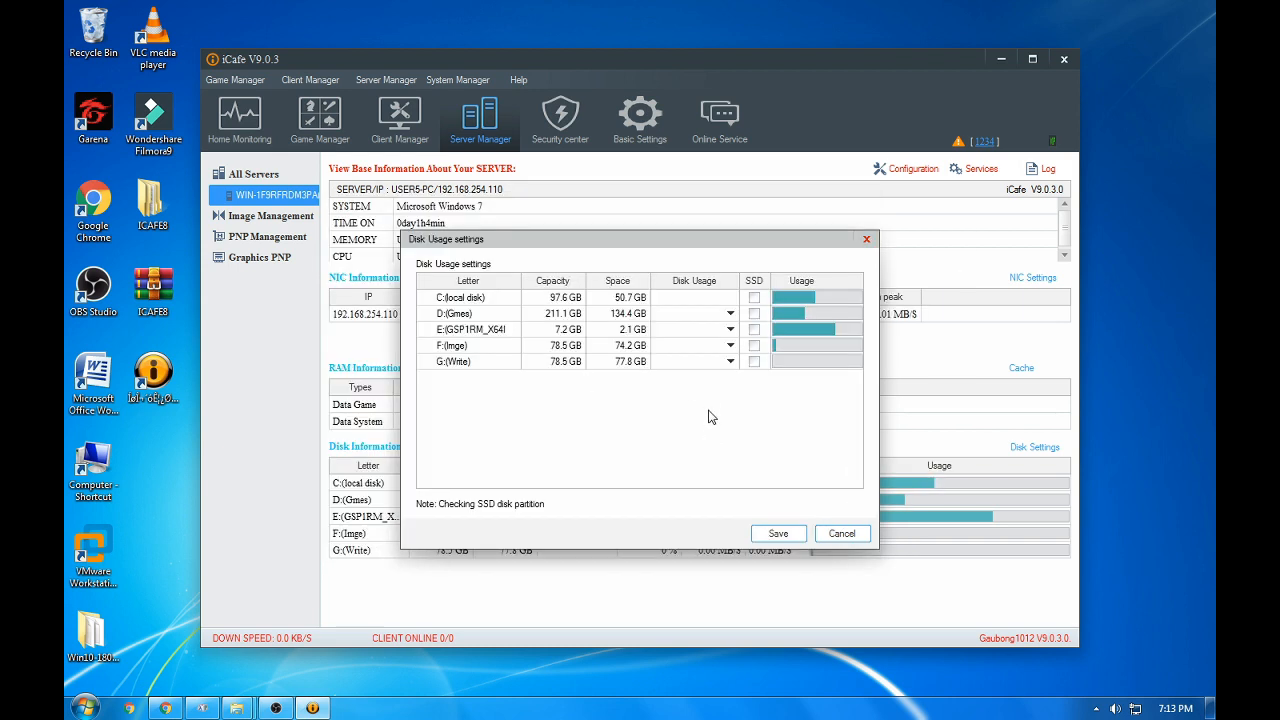
Assign drive F:(Imge) as the image disk and drive G:(Write) as the write-back disk.
click(730, 347)
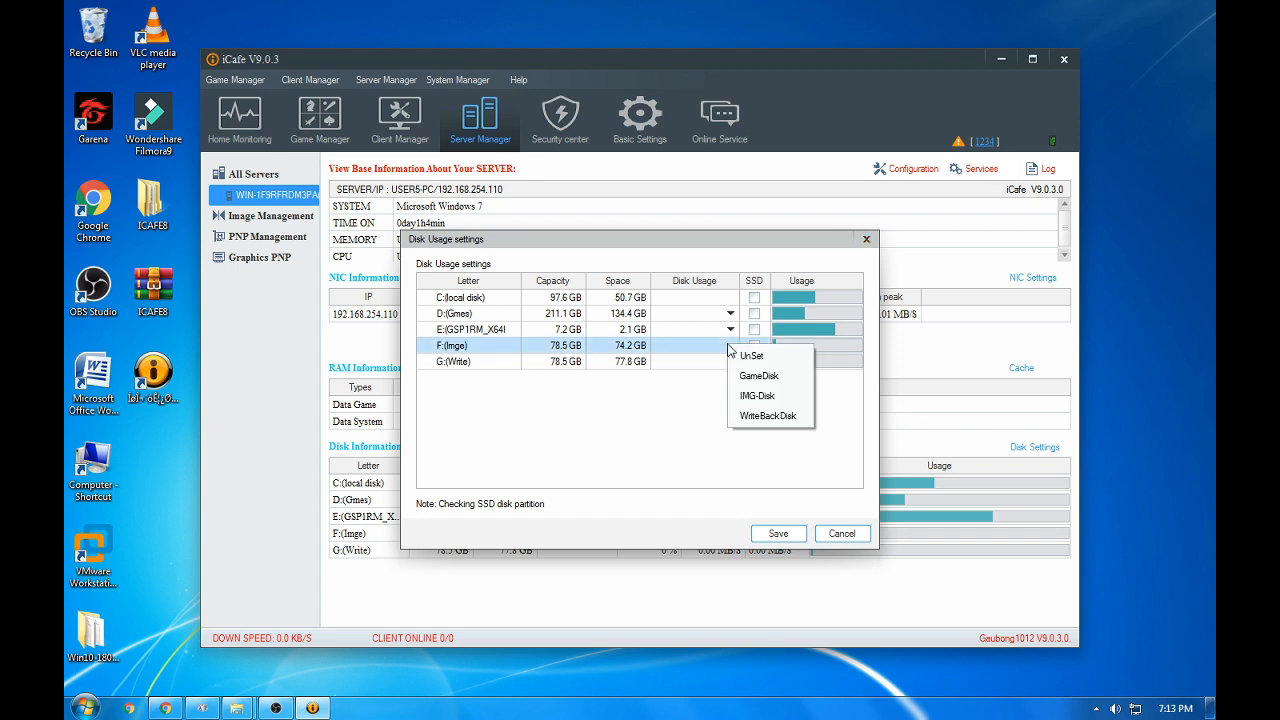
click(755, 403)
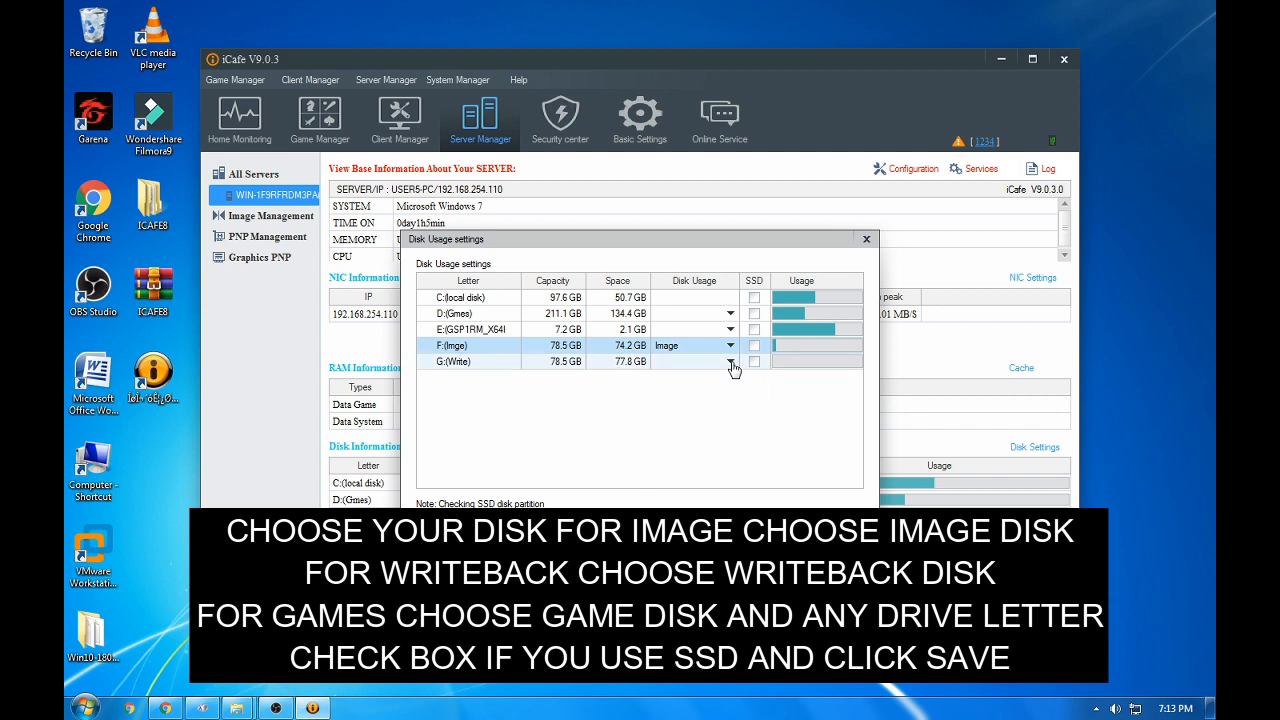
click(731, 363)
click(766, 436)
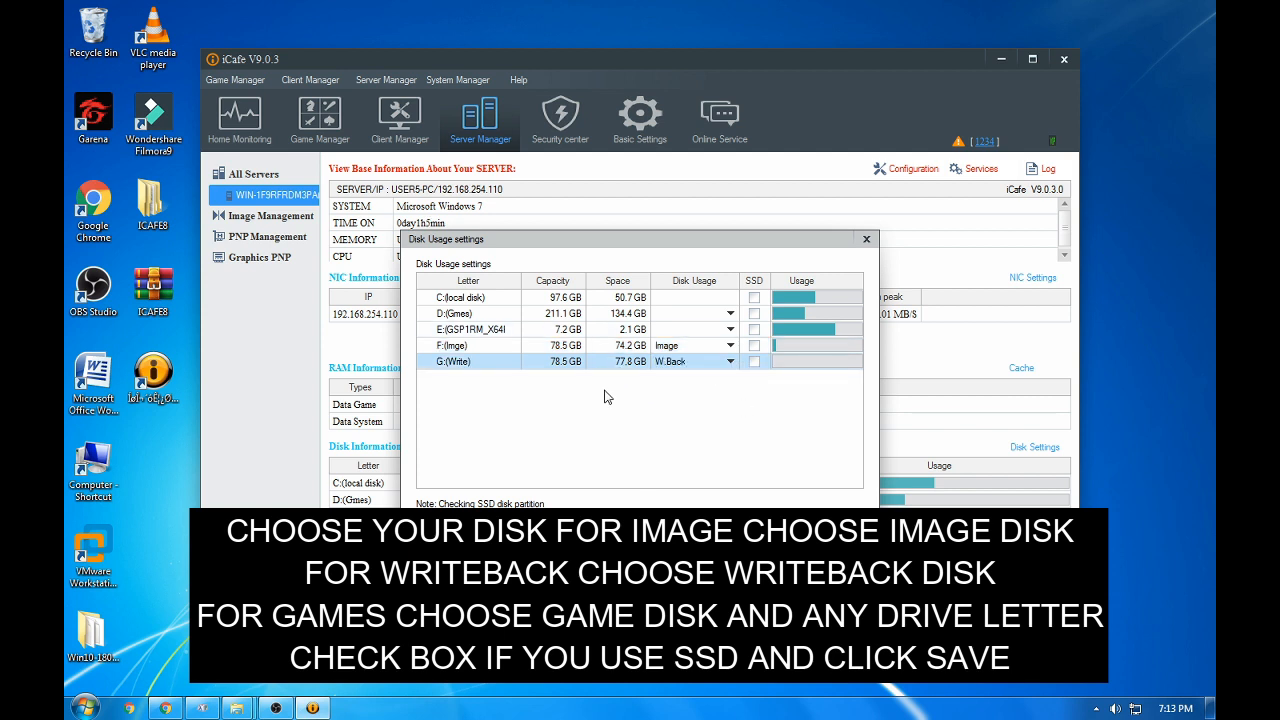
Assign drive D:(Gmes) as the game disk with client drive letter J and save the disk usage settings.
click(730, 314)
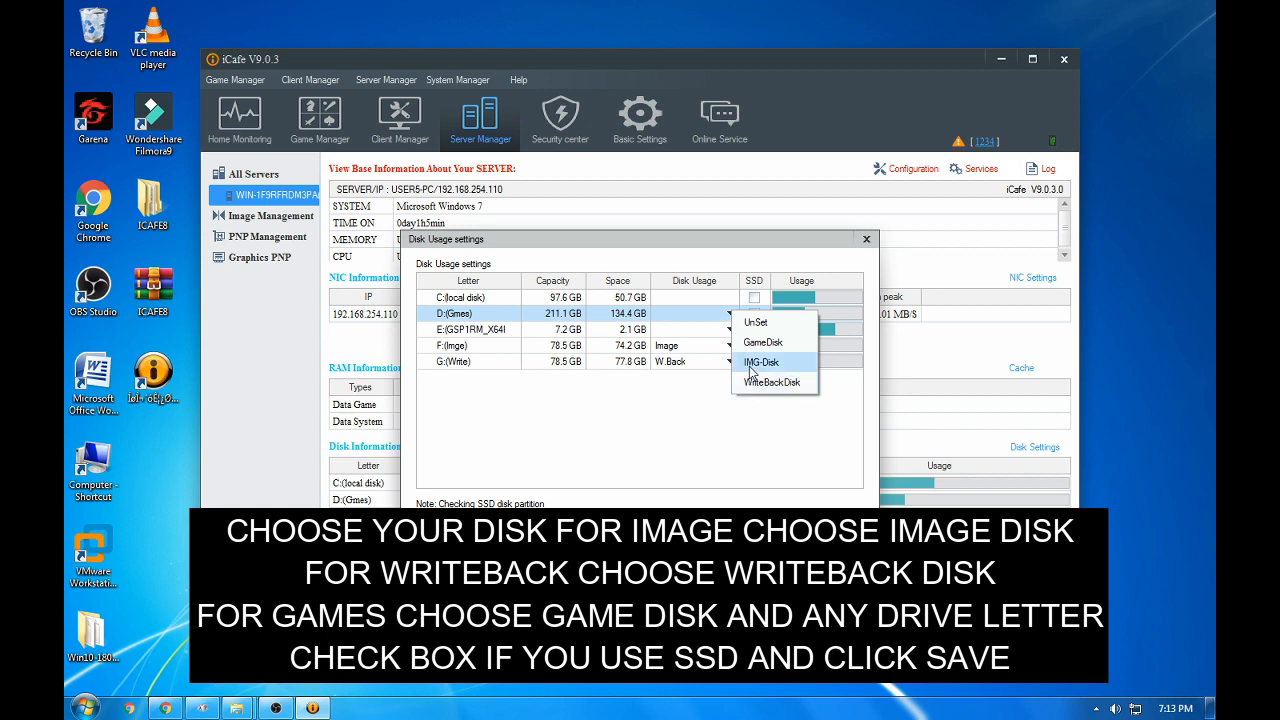
click(762, 342)
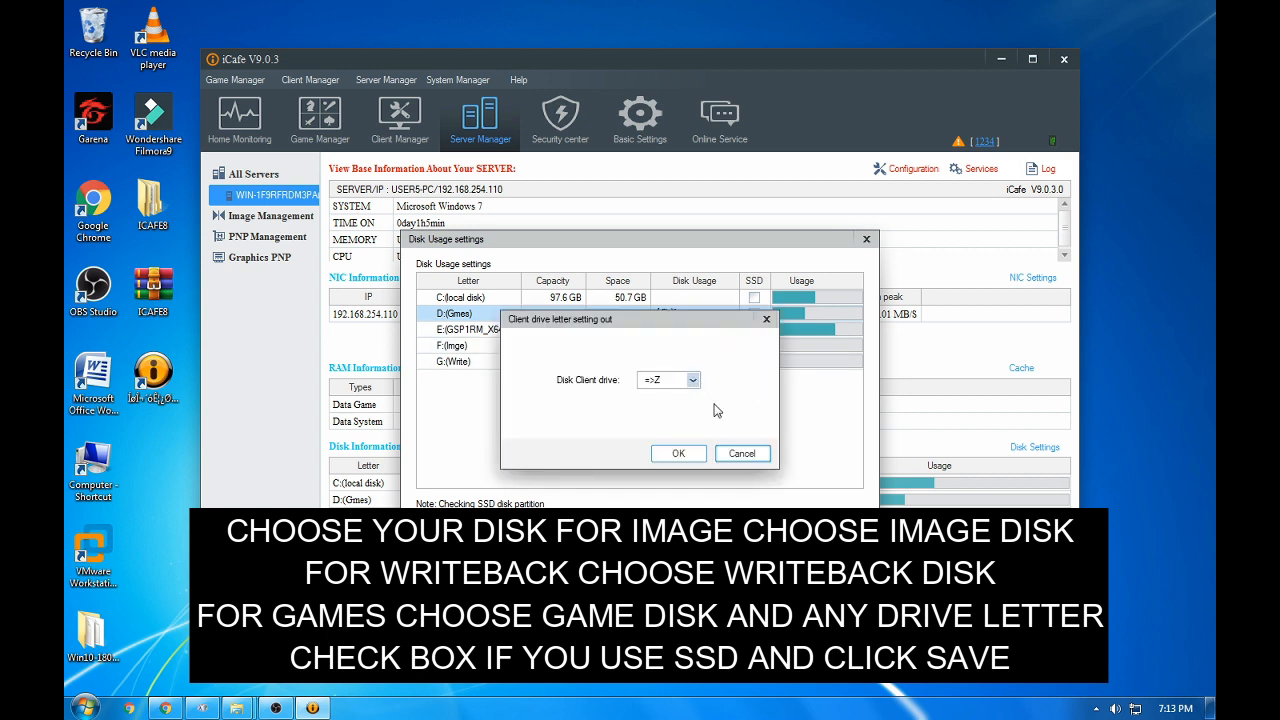
click(692, 380)
drag(693, 420, 694, 493)
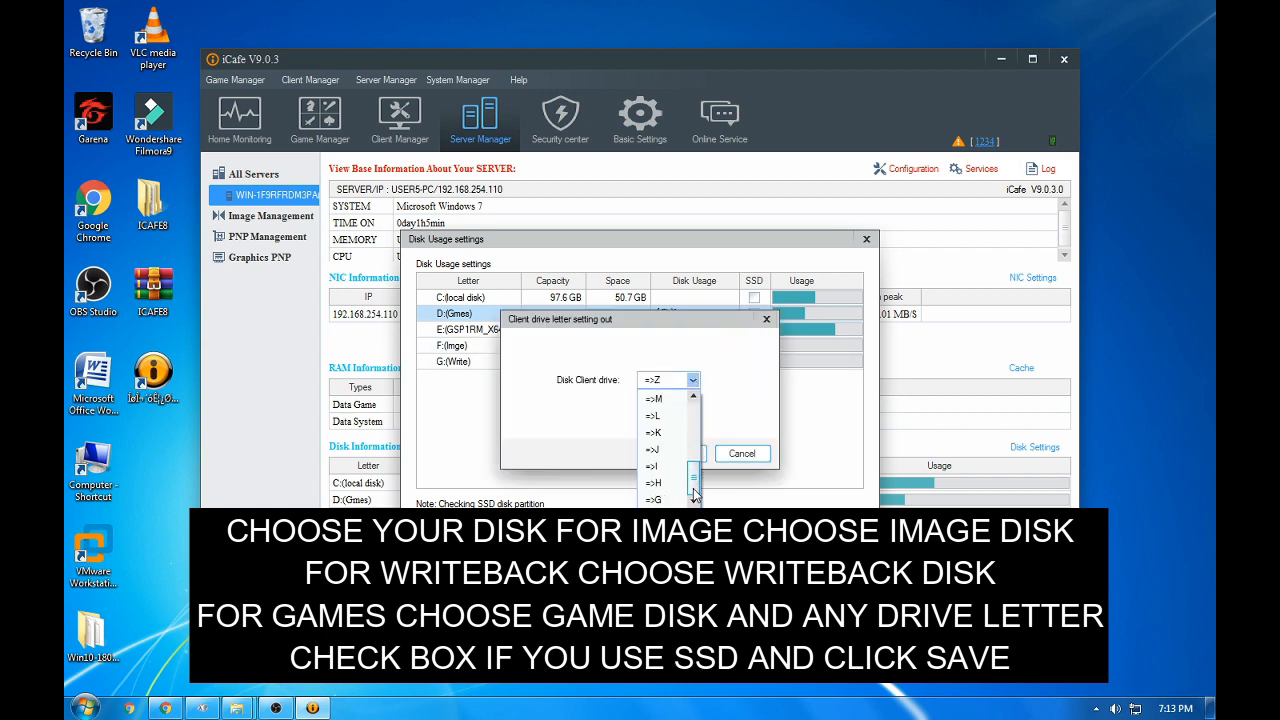
click(658, 450)
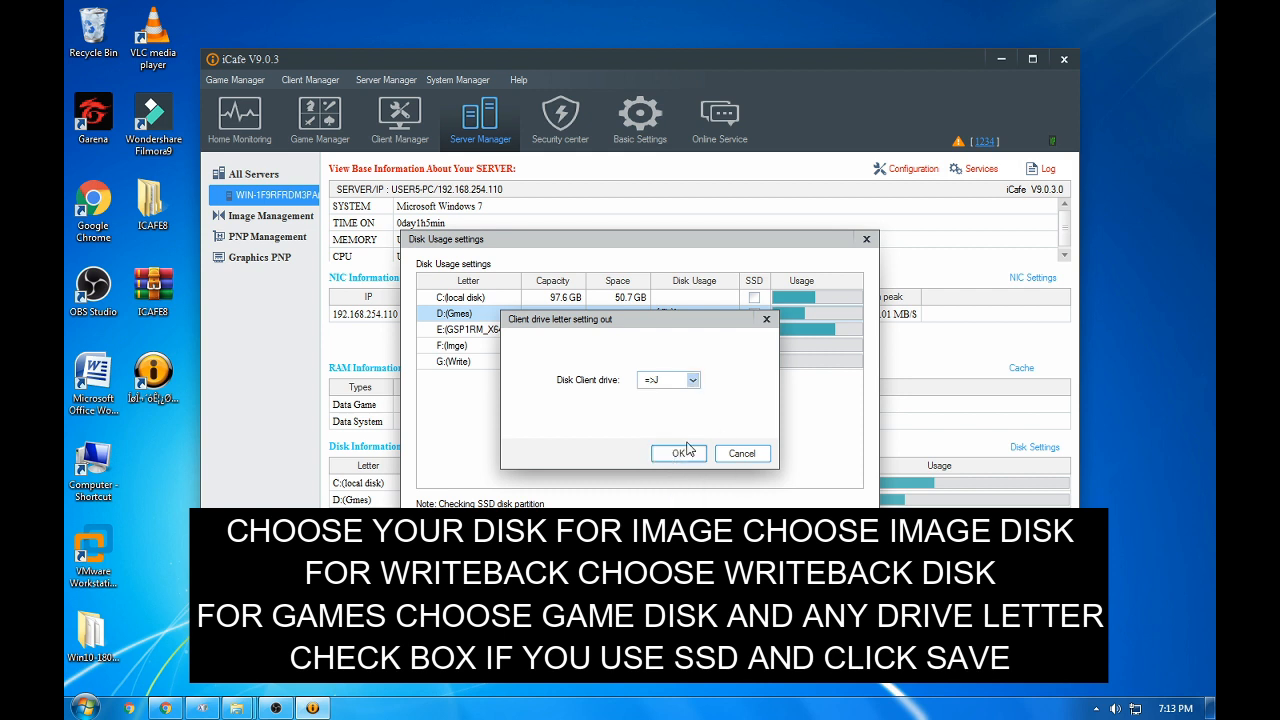
click(686, 452)
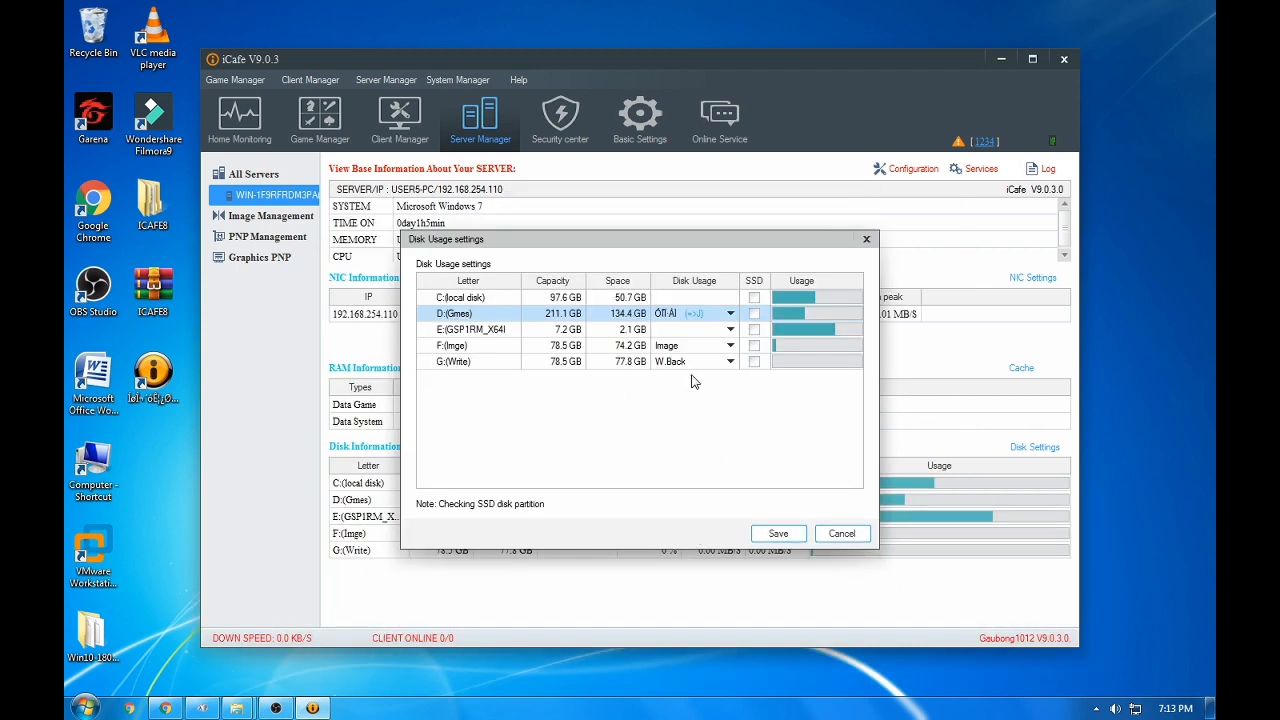
click(780, 538)
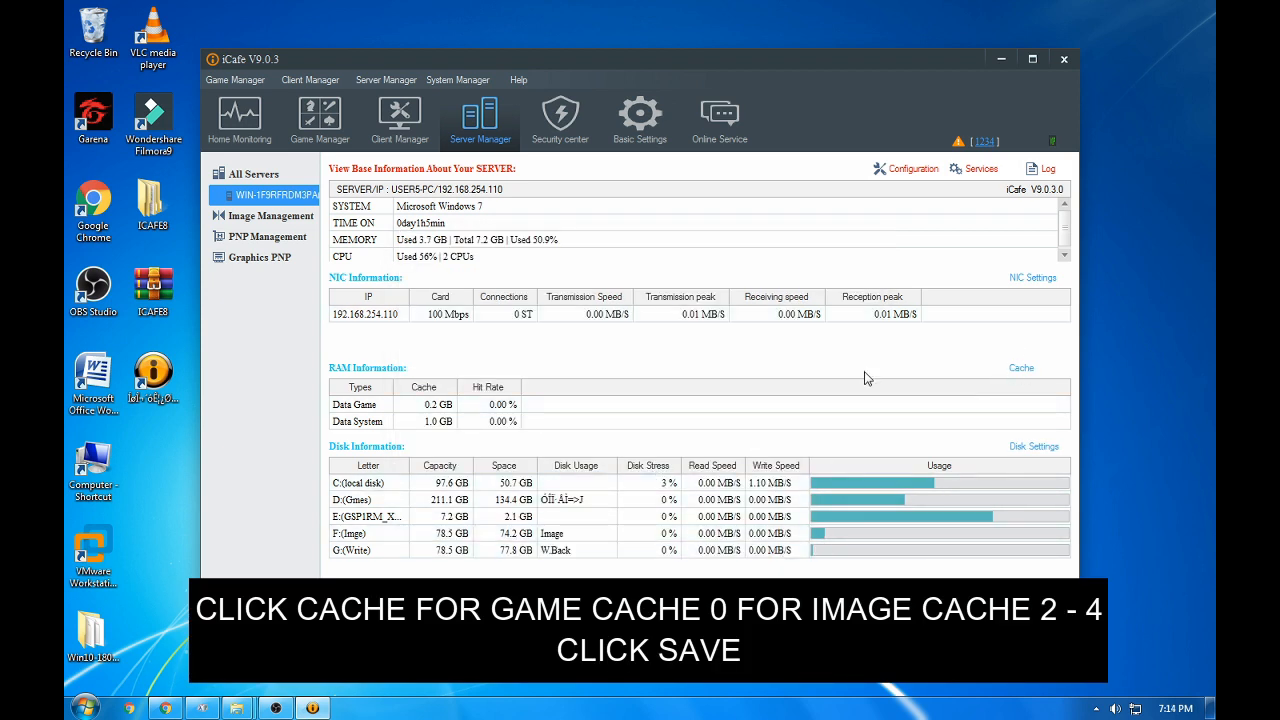
Set the server's game cache to 0 GB and image cache to 2 GB, and save the cache sizes.
click(1021, 368)
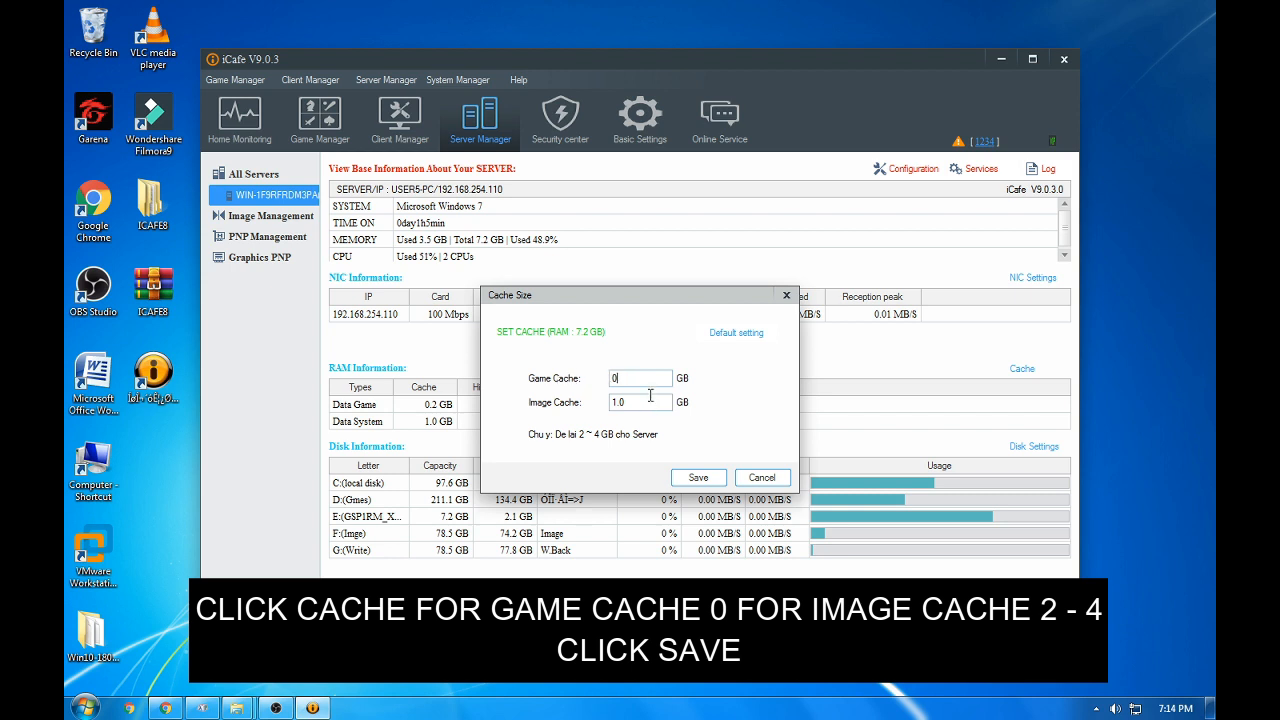
double_click(648, 409)
text(2)
click(697, 478)
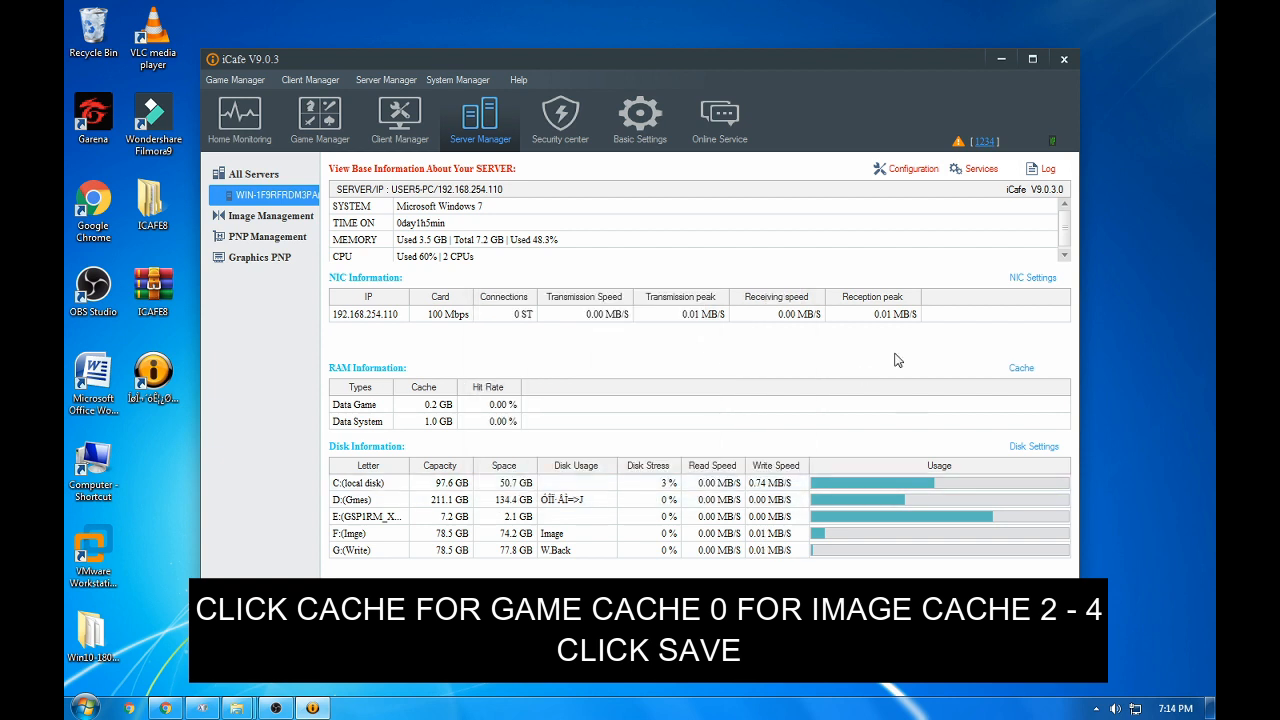
Enable Game Disk for the server's network card in the NIC settings and save.
click(1020, 278)
click(820, 297)
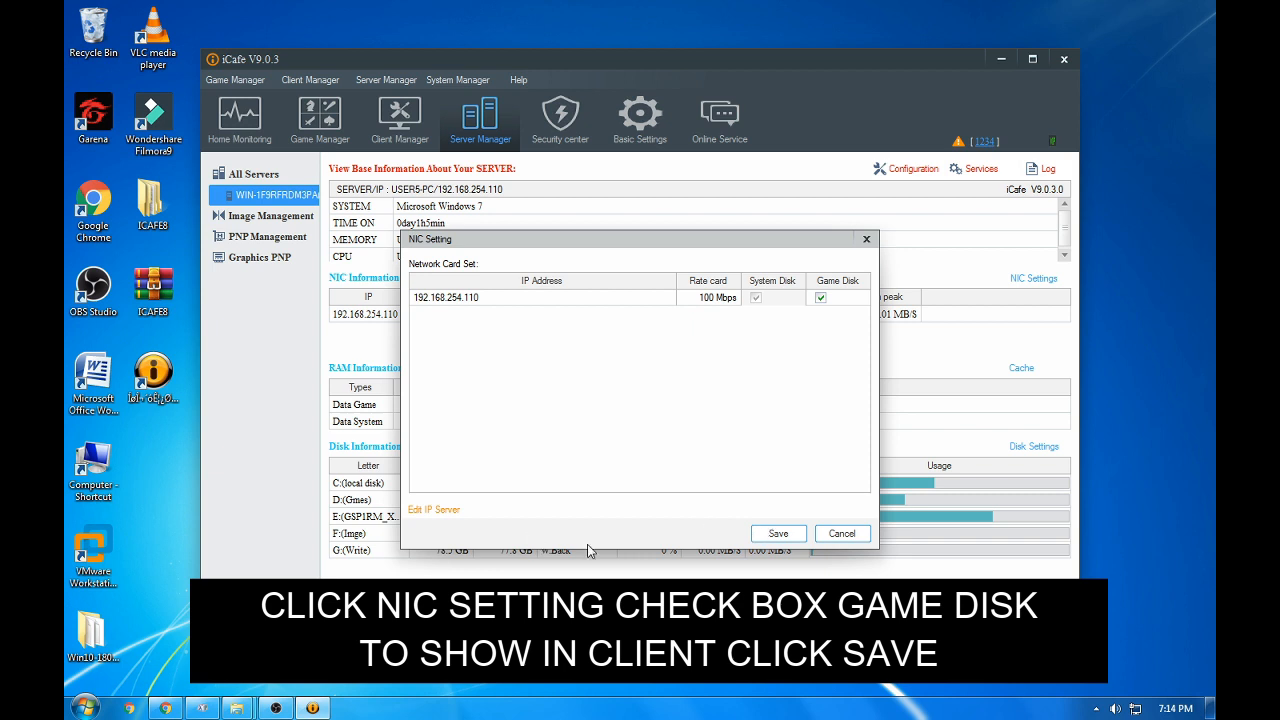
click(780, 536)
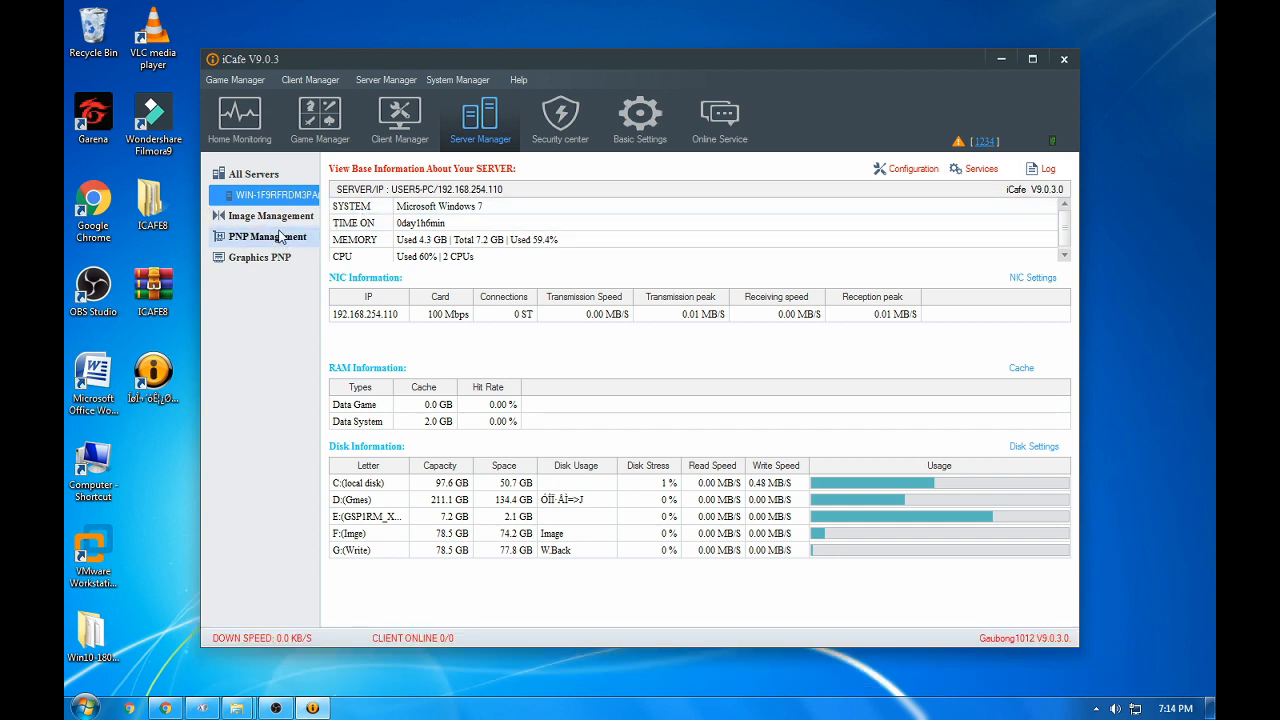
Import the 1809LTSC.s3db image from the win10 folder on drive Imge (F:) through Image Management.
click(288, 218)
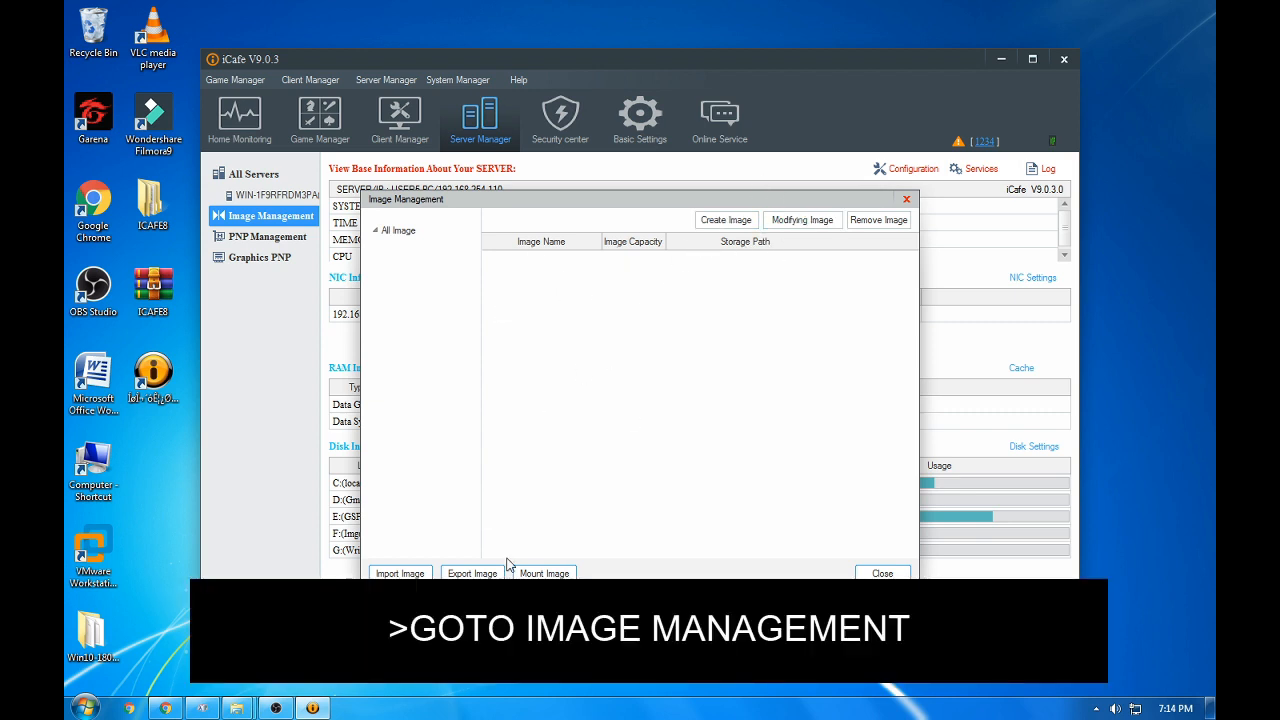
click(403, 574)
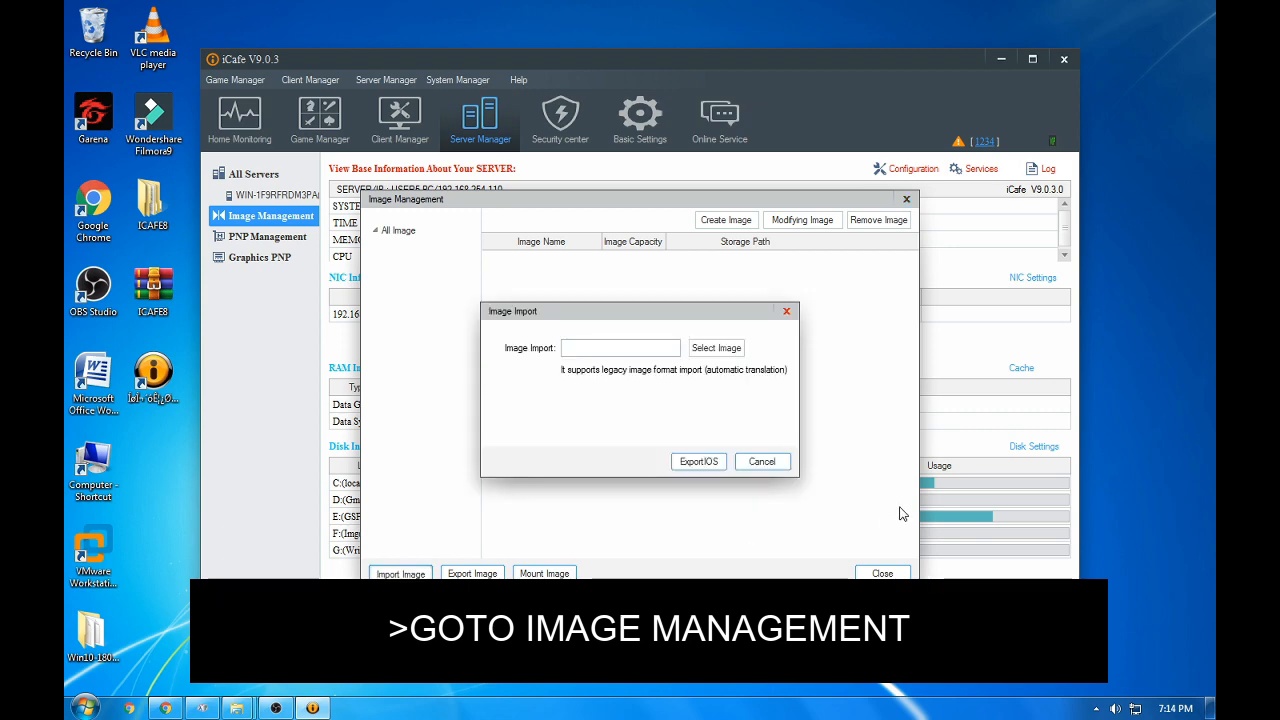
click(716, 348)
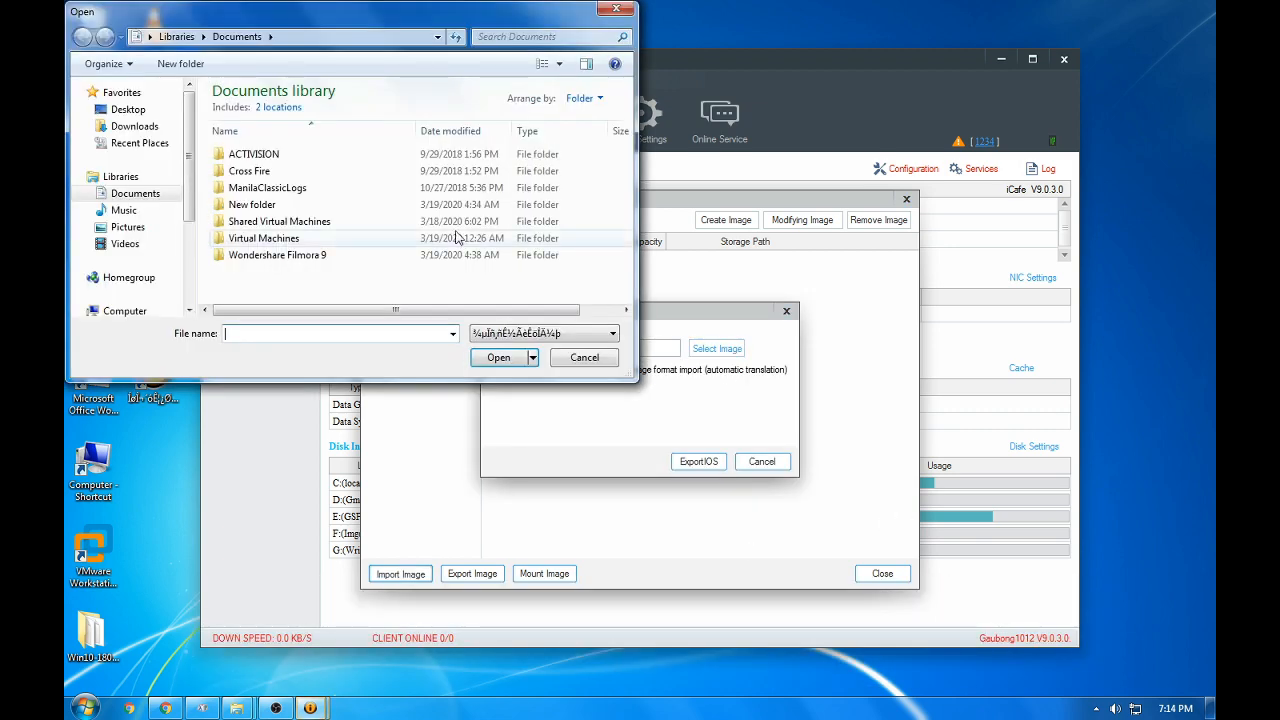
scroll(175, 270, down, 2)
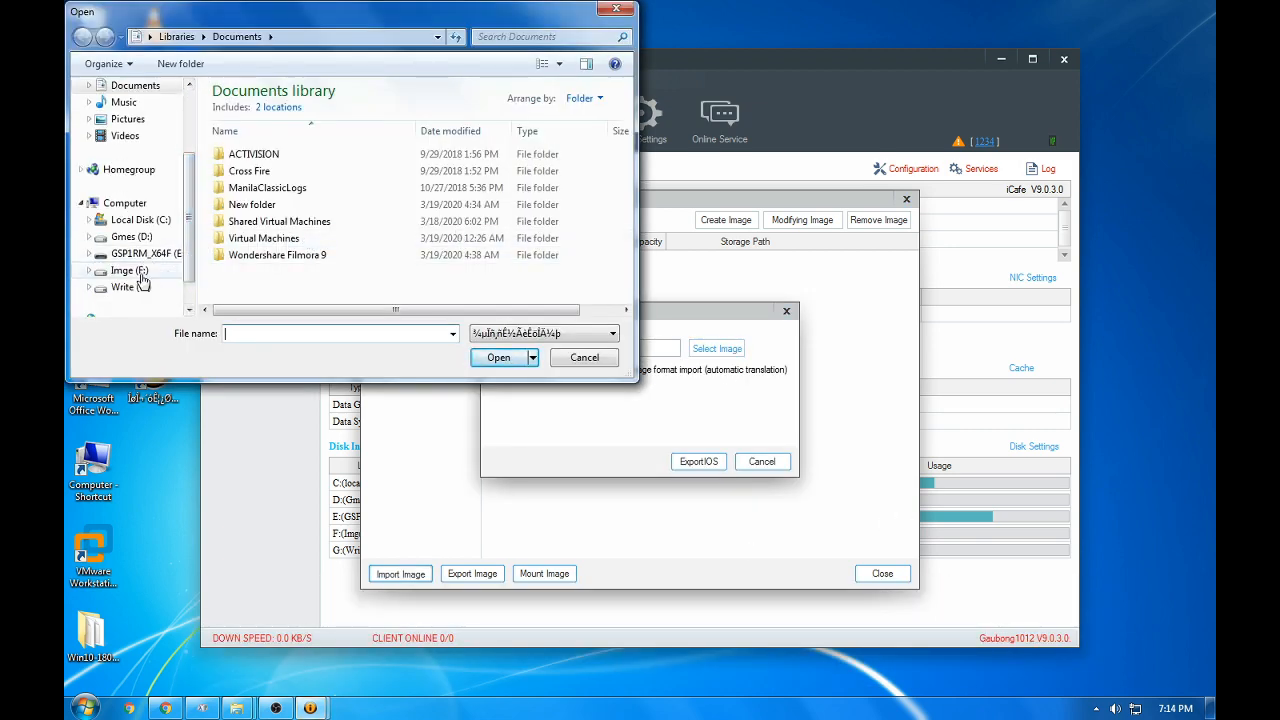
click(141, 277)
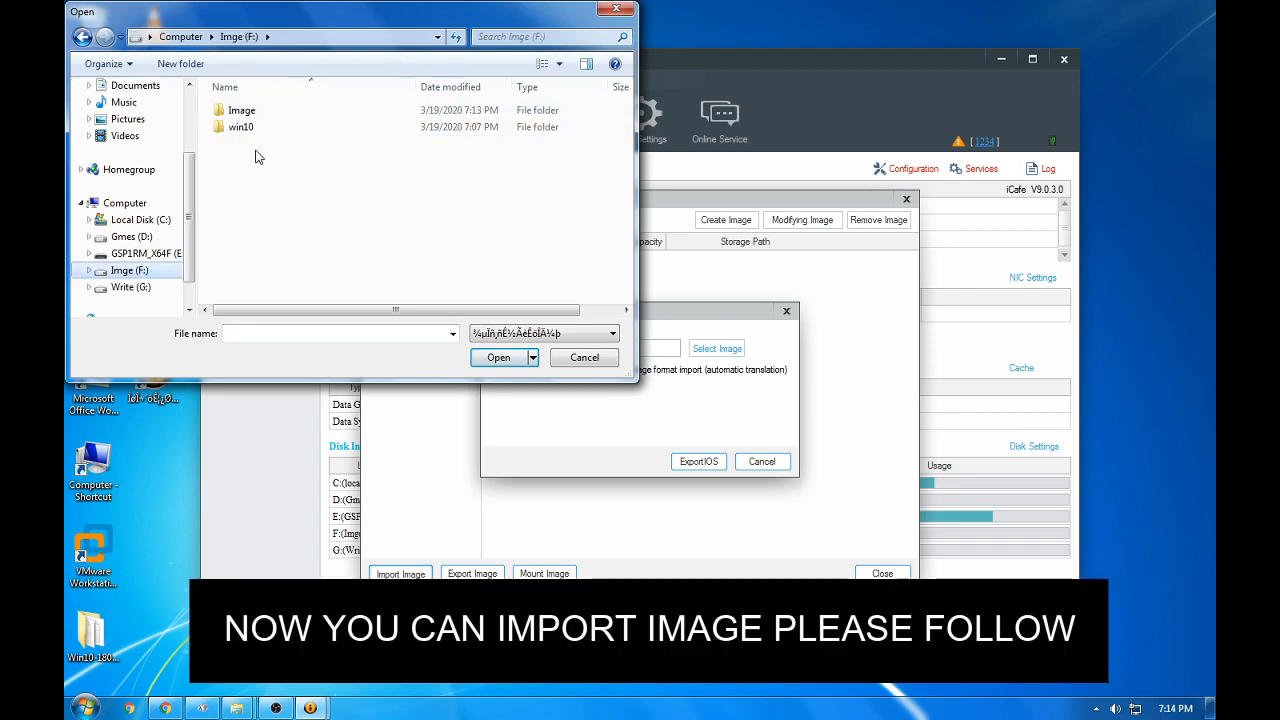
double_click(255, 133)
click(263, 112)
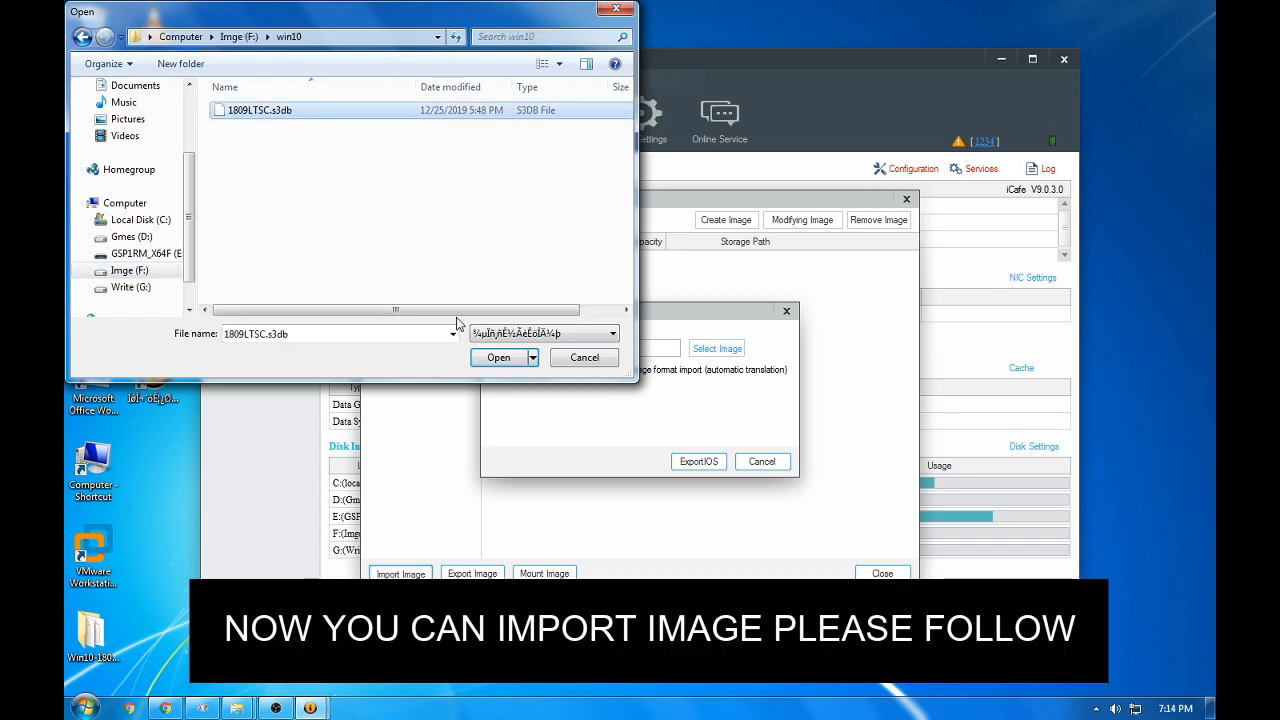
click(490, 361)
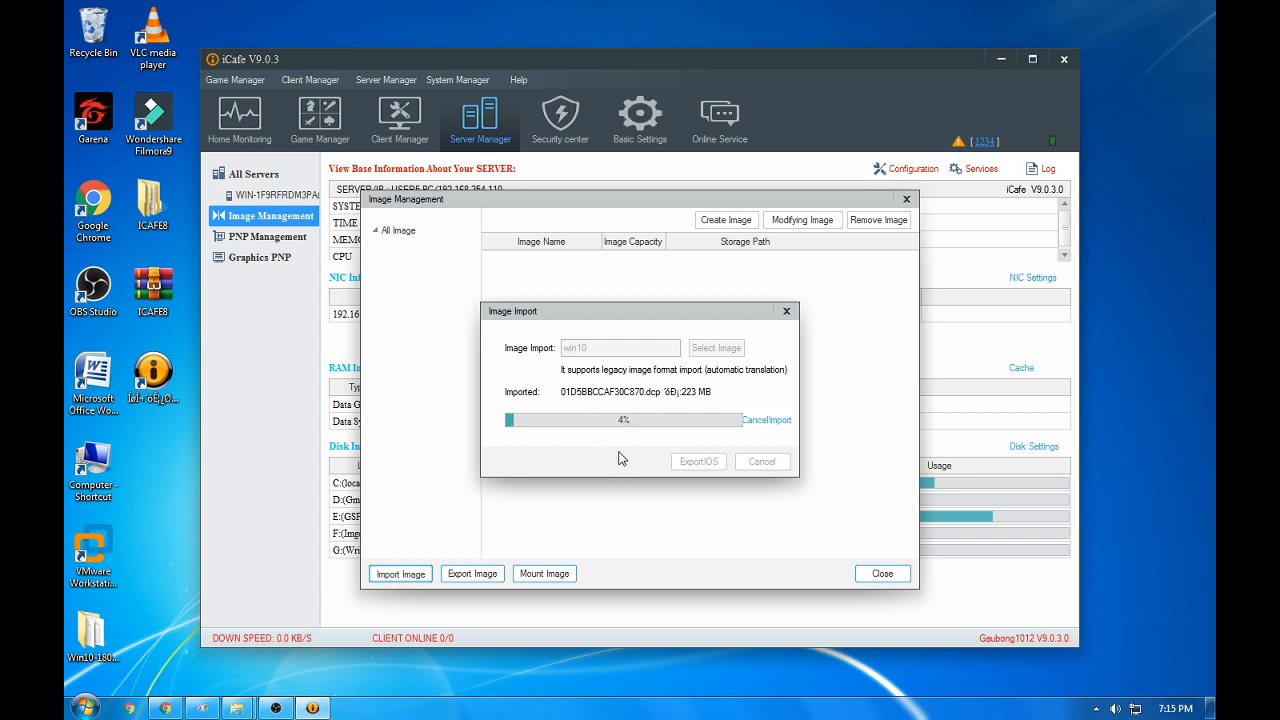